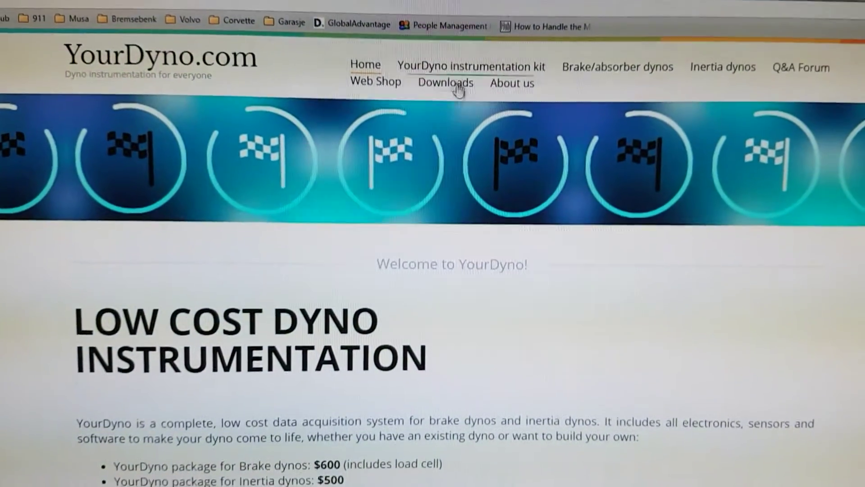
# Go to the YourDyno.com Downloads page listing the firmware v1.03 files.
pyautogui.click(457, 57)
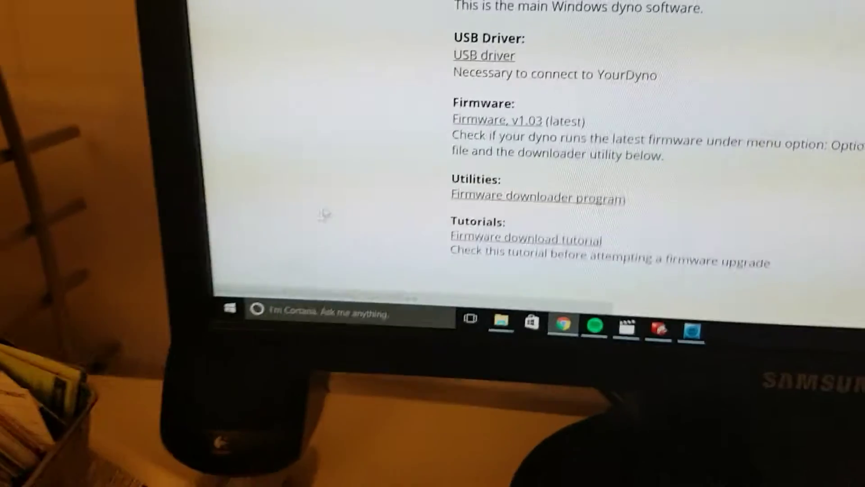
# Expand the Cypress folder under All apps to reveal PSoC Programmer 3.24.4.
pyautogui.click(29, 379)
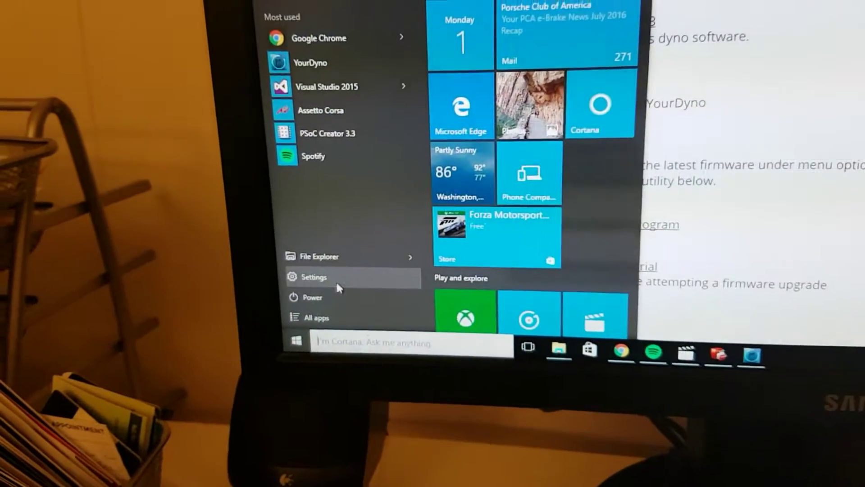
pyautogui.click(342, 311)
pyautogui.scroll(-3, 373, 188)
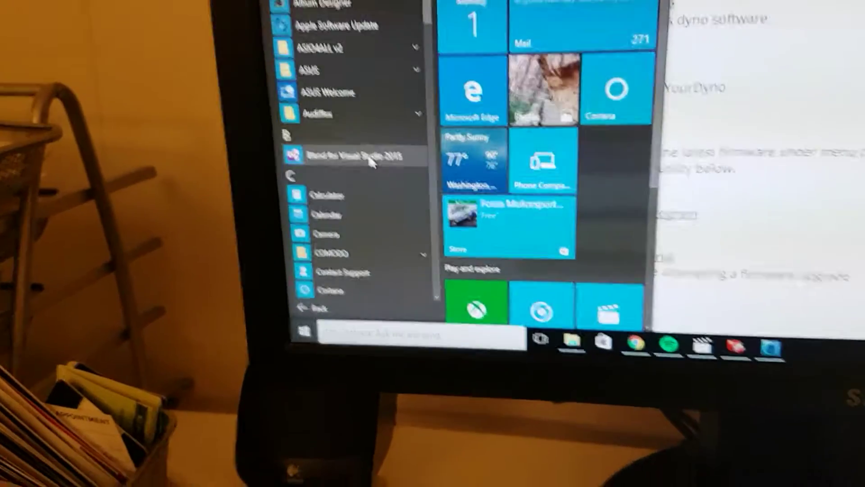
pyautogui.scroll(-2, 373, 188)
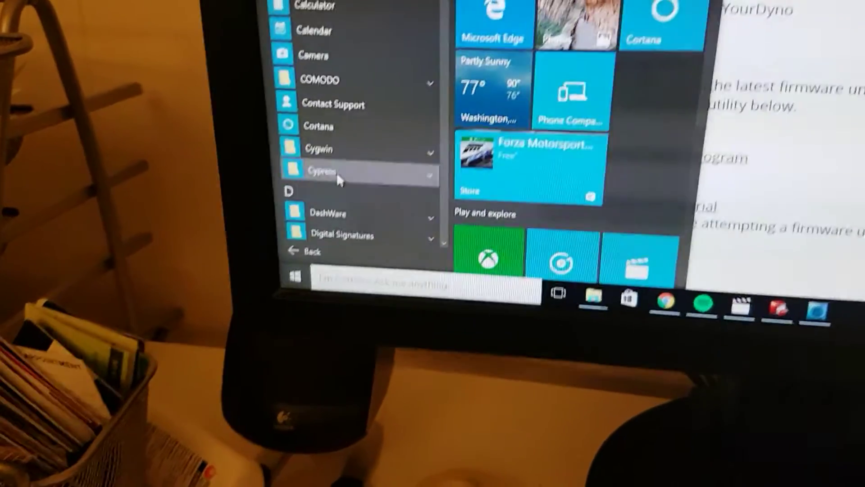
pyautogui.click(348, 167)
pyautogui.scroll(-3, 304, 177)
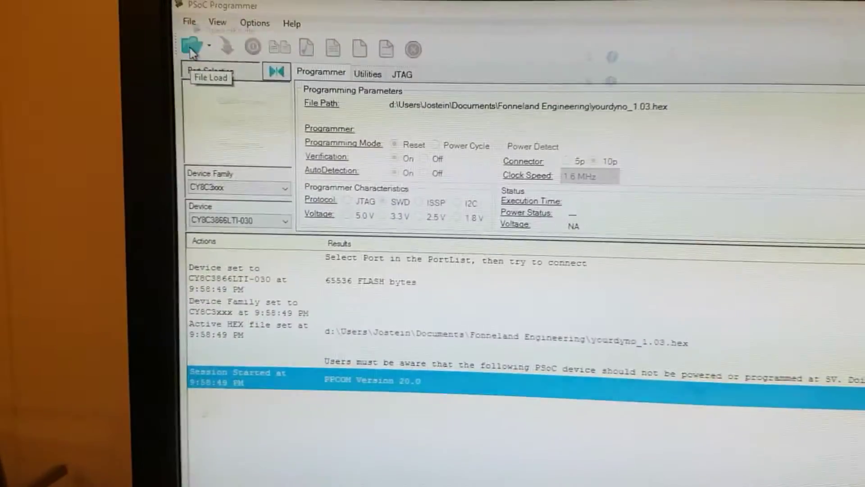
# Load yourdyno_1.03.hex into PSoC Programmer as the file to program.
pyautogui.click(190, 20)
pyautogui.click(464, 123)
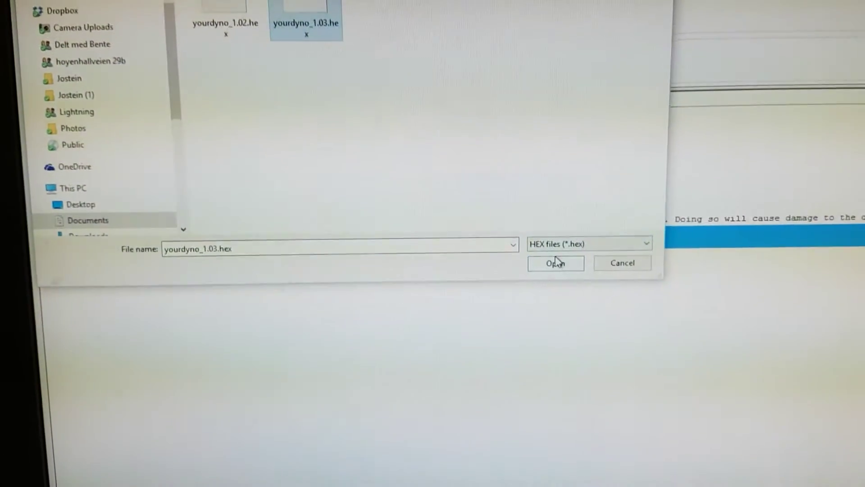
pyautogui.click(555, 262)
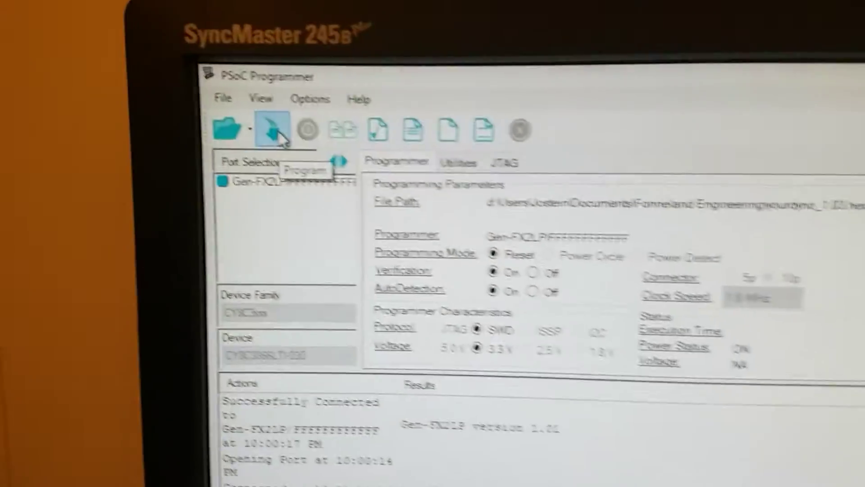
# Program the yourdyno_1.03.hex firmware onto the CY8C3866LTI-030 device.
pyautogui.click(320, 151)
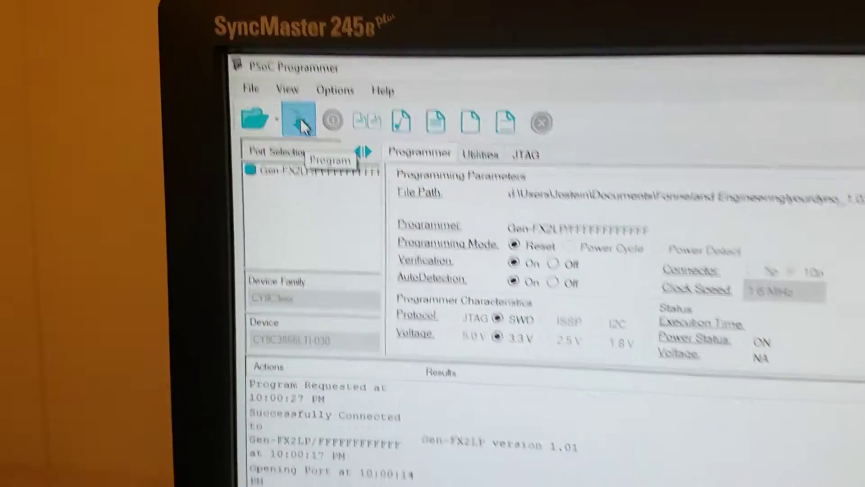